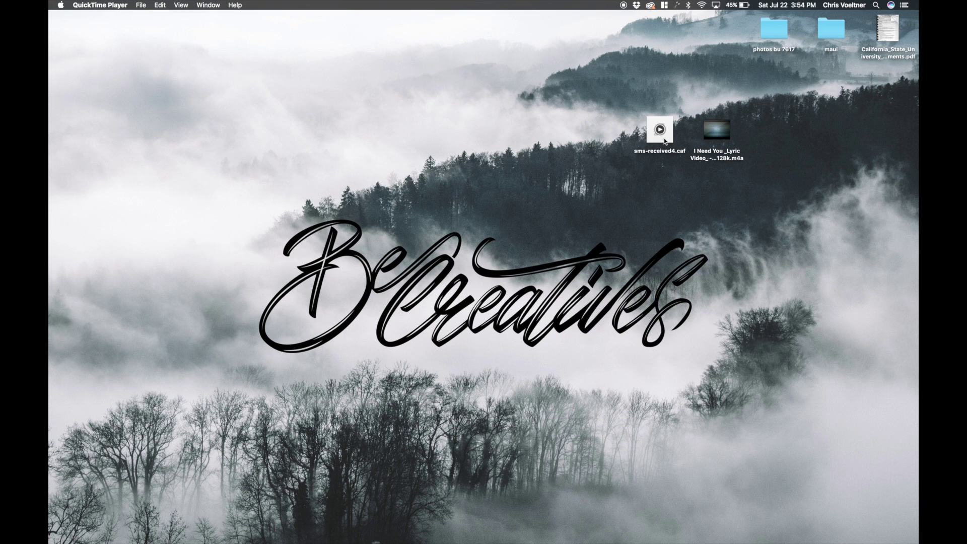
Select the sms-received4.caf text tone on the desktop.
{"action": "left_click", "coordinate": [653, 121]}
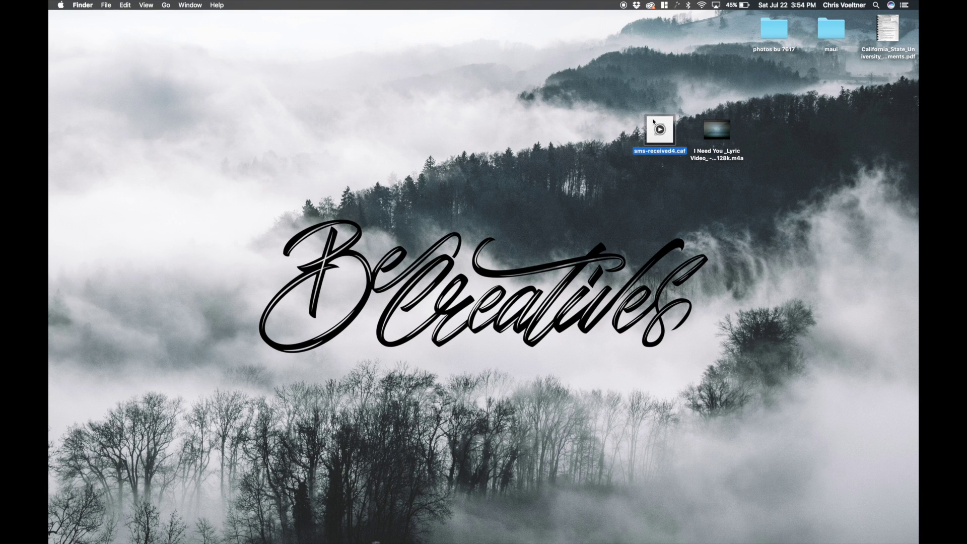
{"action": "left_click", "coordinate": [703, 125]}
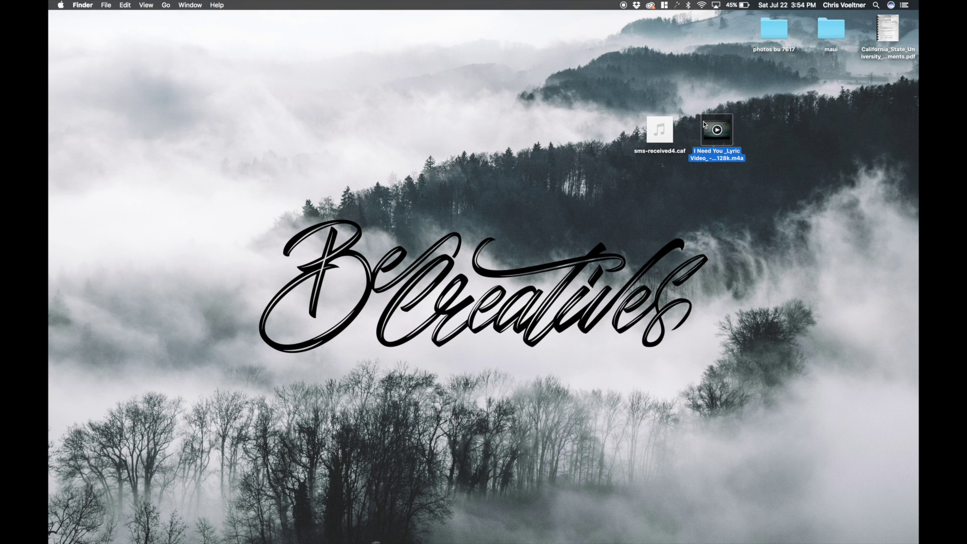
{"action": "mouse_move", "coordinate": [656, 120]}
{"action": "left_click", "coordinate": [657, 120]}
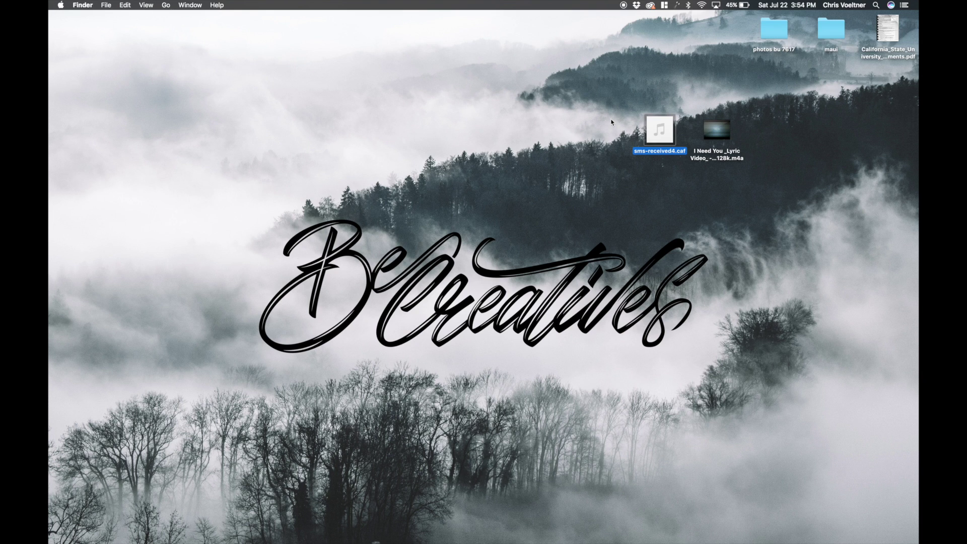
{"action": "mouse_move", "coordinate": [653, 123]}
{"action": "left_click", "coordinate": [648, 80]}
{"action": "left_click", "coordinate": [655, 125]}
Open sms-received4.caf in GarageBand as a new Classic Electric Piano project and drag it to the timeline.
{"action": "right_click", "coordinate": [651, 124]}
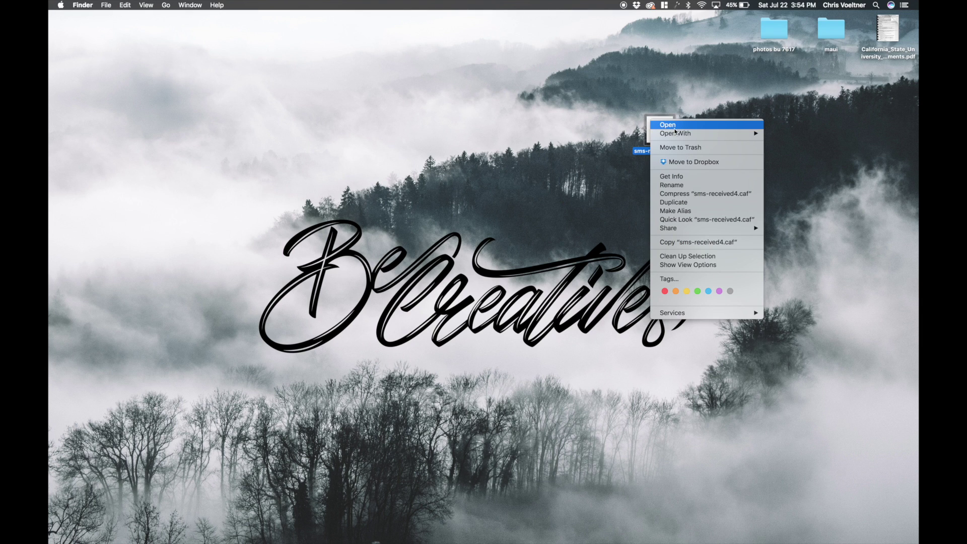
{"action": "mouse_move", "coordinate": [715, 132]}
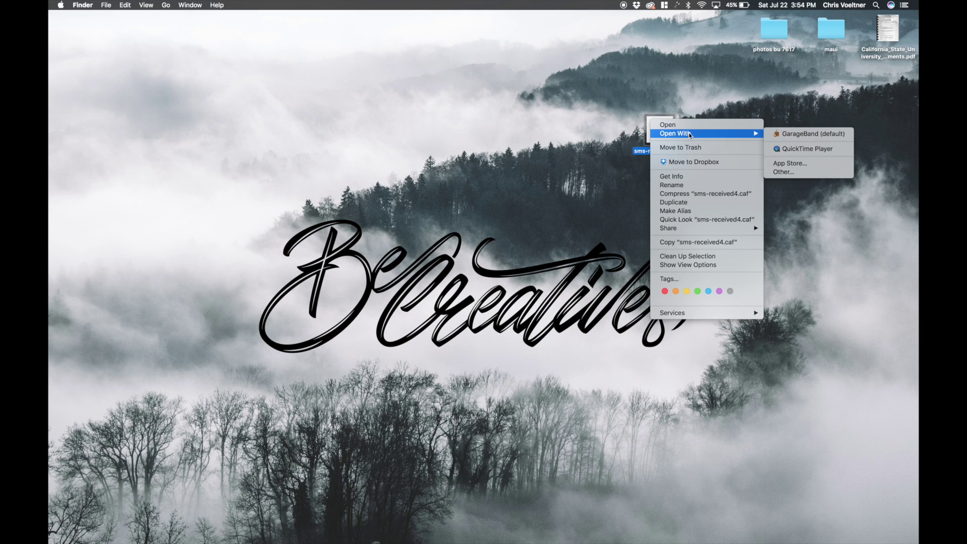
{"action": "left_click", "coordinate": [812, 134]}
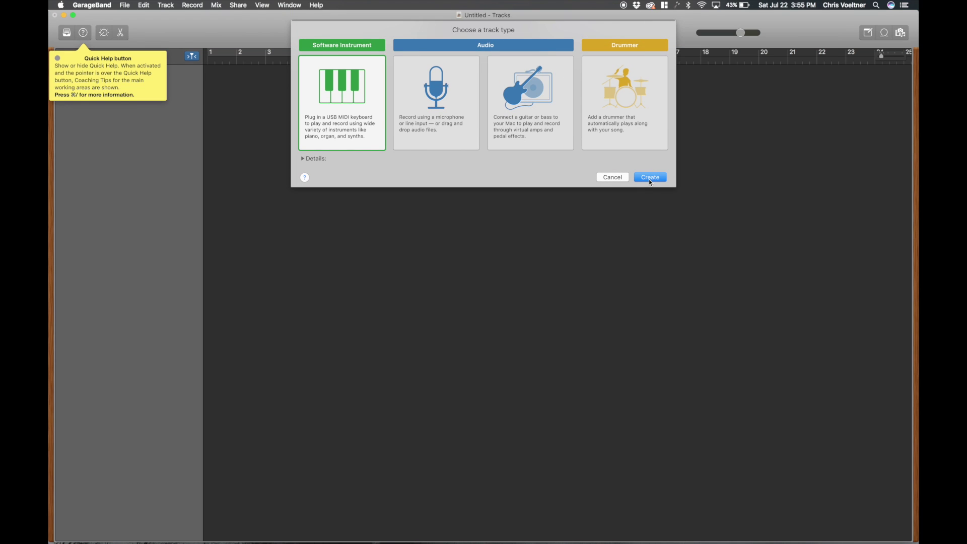
{"action": "left_click", "coordinate": [650, 177]}
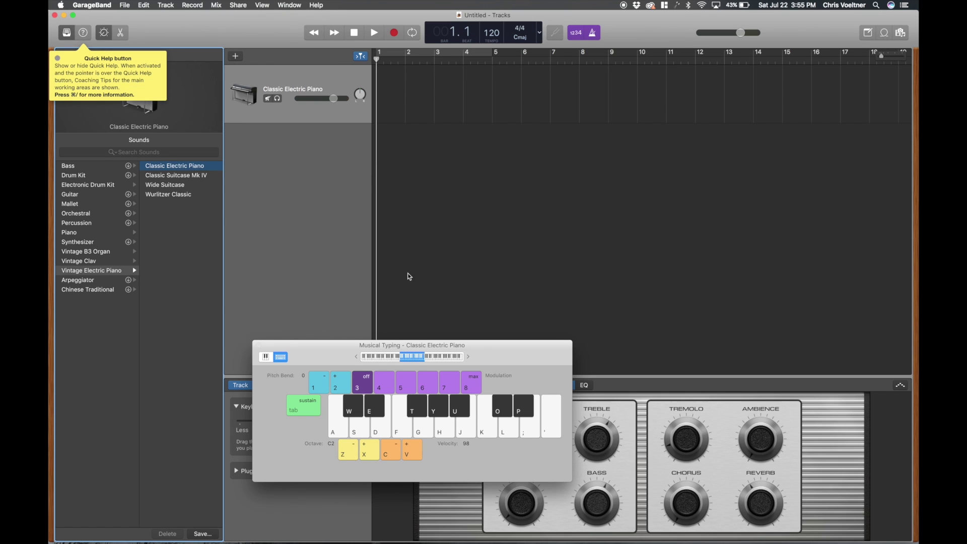
{"action": "left_click", "coordinate": [259, 346]}
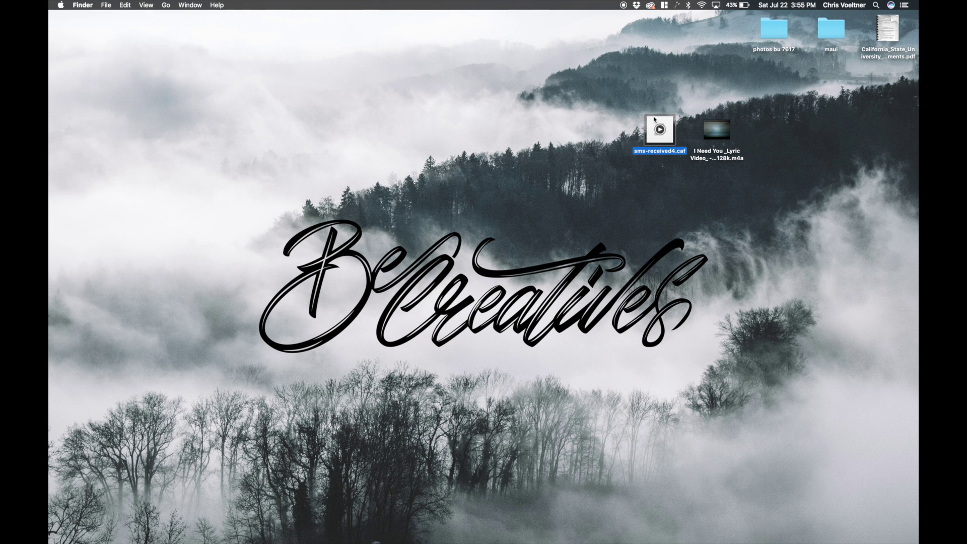
{"action": "left_click_drag", "start_coordinate": [654, 120], "coordinate": [377, 144]}
Back in the project window, switch off Count-in and the metronome.
{"action": "key", "text": "F11"}
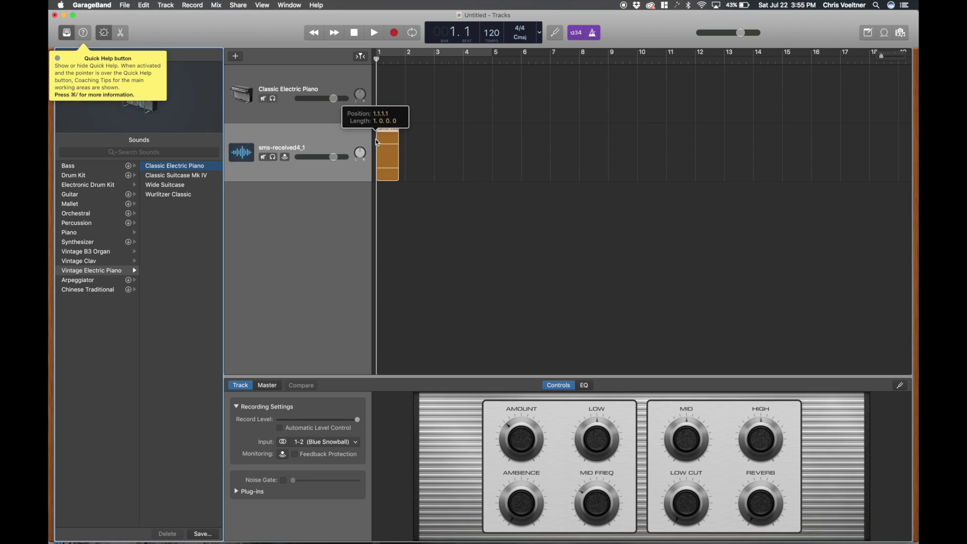
{"action": "left_click", "coordinate": [576, 34]}
{"action": "left_click", "coordinate": [593, 33]}
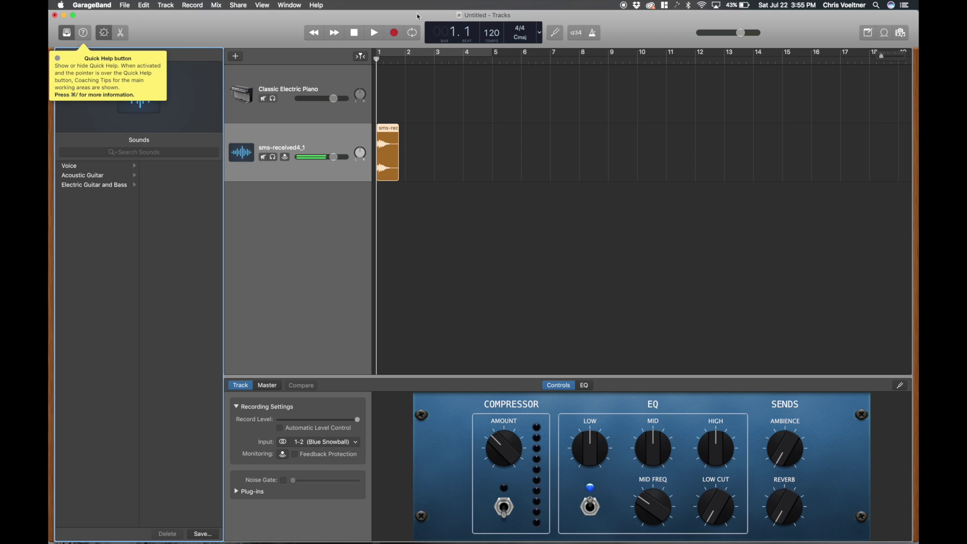
Preview the sms-received4 tone, then turn on Cycle looping.
{"action": "left_click", "coordinate": [376, 32]}
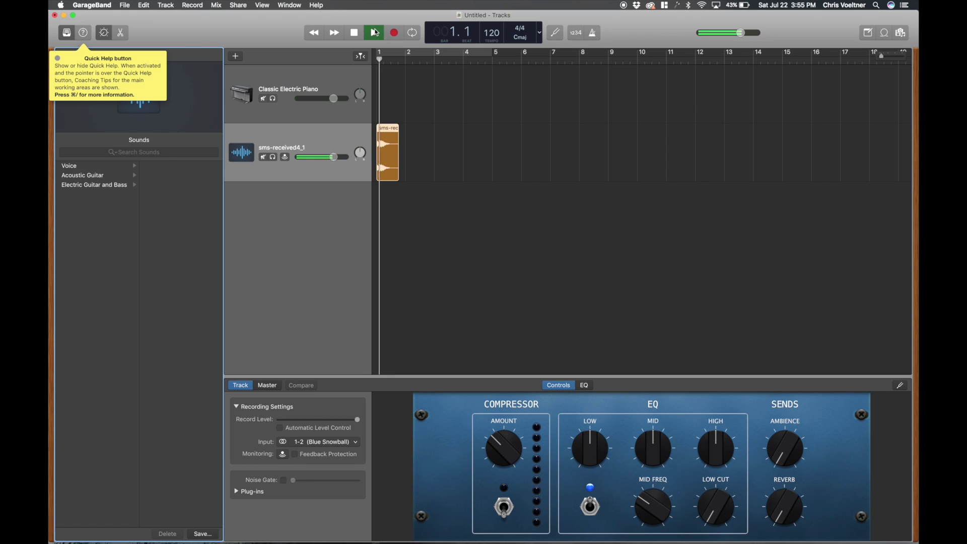
{"action": "left_click", "coordinate": [376, 33]}
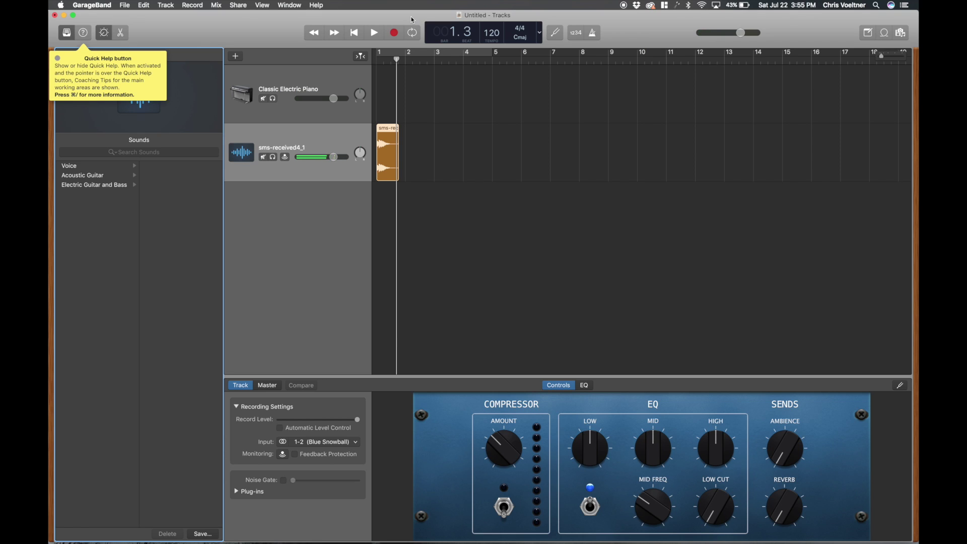
{"action": "left_click", "coordinate": [491, 52]}
Shorten the cycle range to end just past bar 1 and listen to the looped tone.
{"action": "left_click_drag", "start_coordinate": [490, 53], "coordinate": [376, 61]}
{"action": "left_click", "coordinate": [374, 33]}
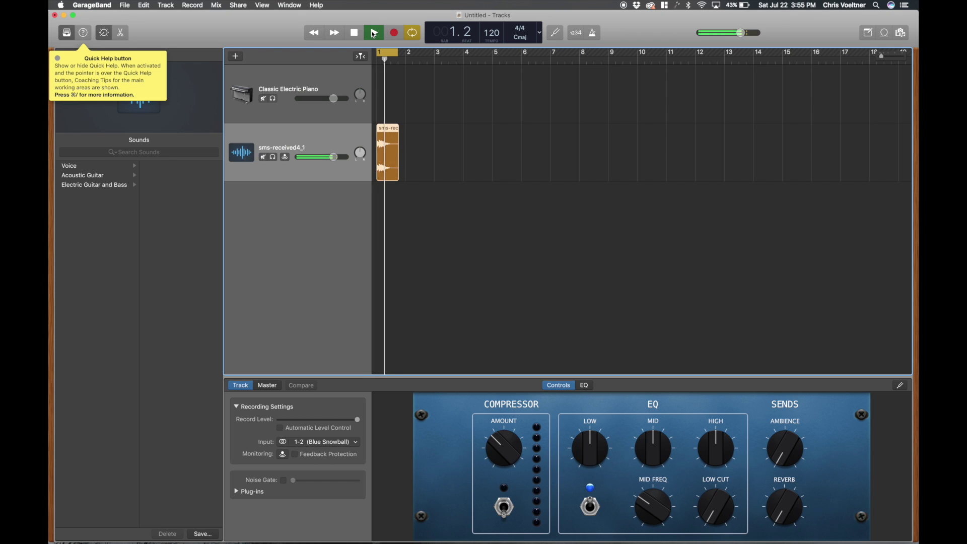
{"action": "left_click", "coordinate": [373, 33]}
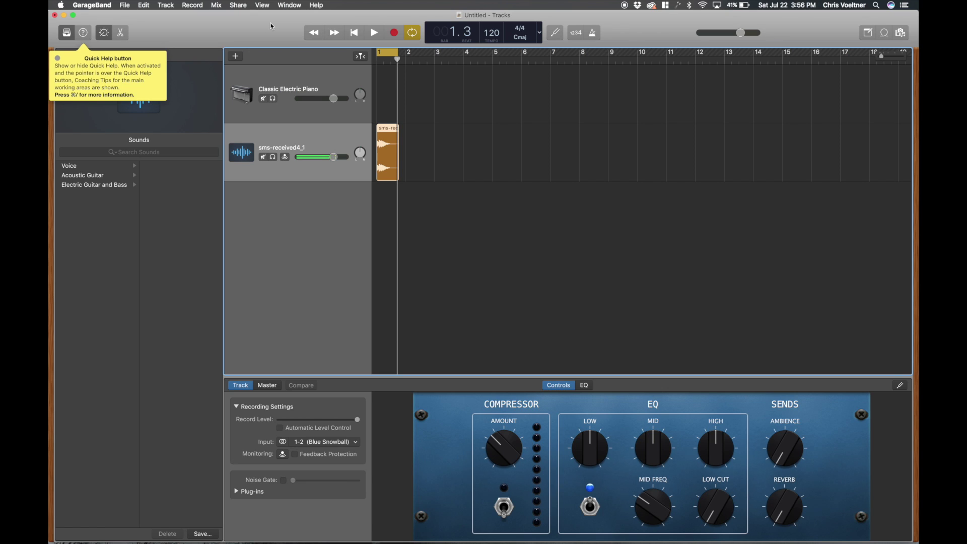
{"action": "left_click", "coordinate": [240, 7]}
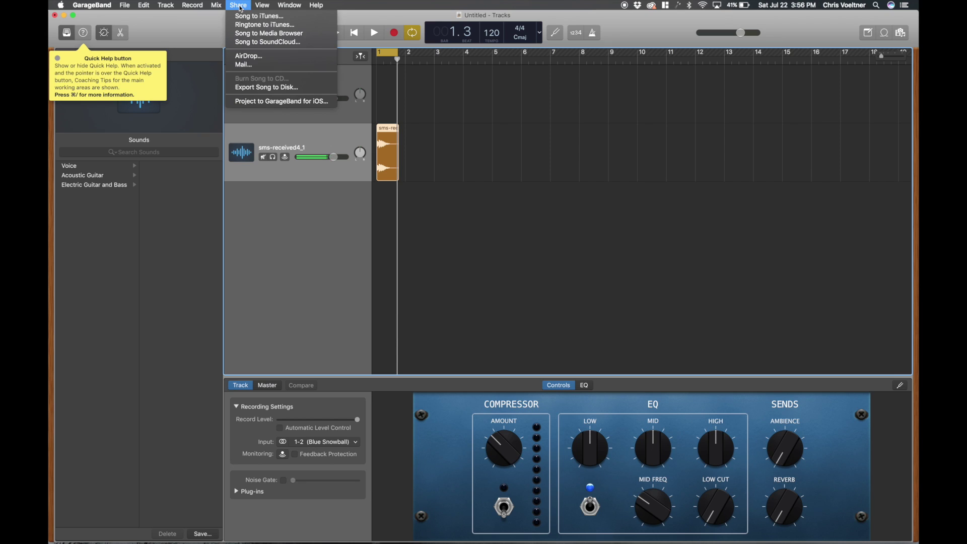
Export the project with Share > Ringtone to iTunes.
{"action": "left_click", "coordinate": [313, 26]}
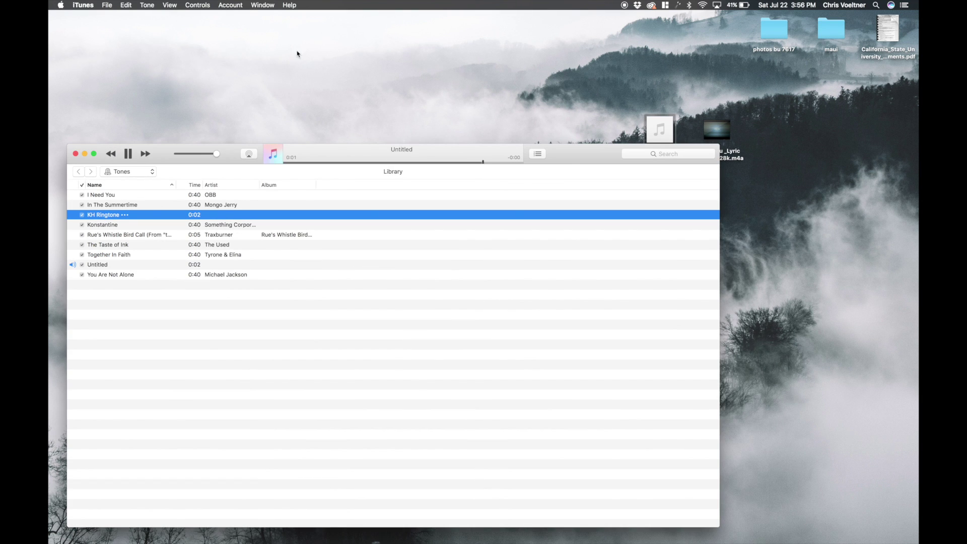
Retitle the Untitled tone 'KH Ringtone' in Get Info and play it.
{"action": "right_click", "coordinate": [99, 264]}
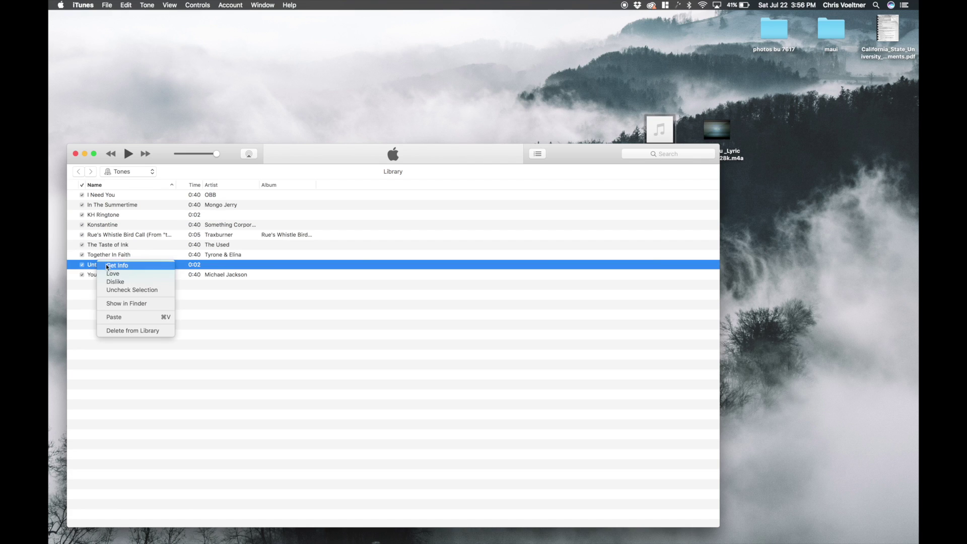
{"action": "left_click", "coordinate": [108, 265]}
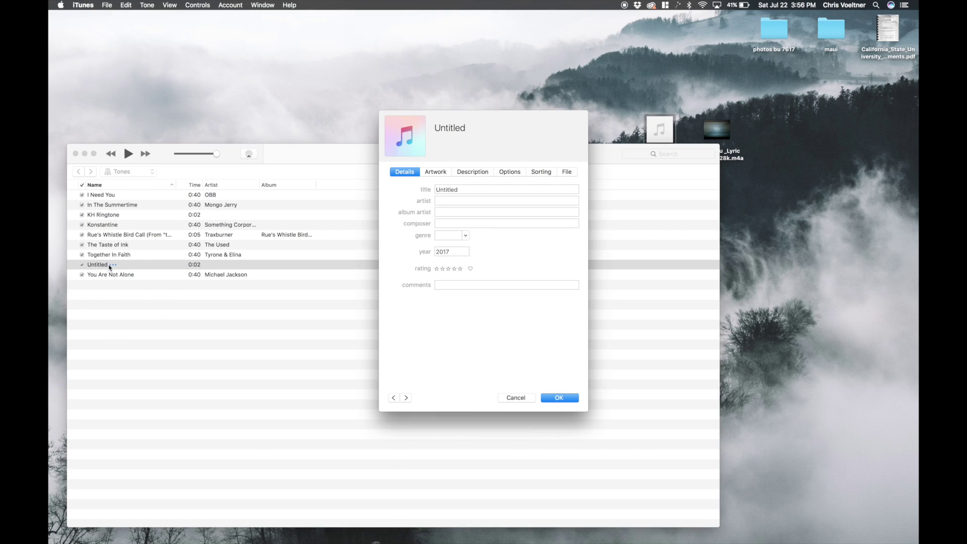
{"action": "double_click", "coordinate": [455, 189]}
{"action": "type", "text": "KH Ringtone"}
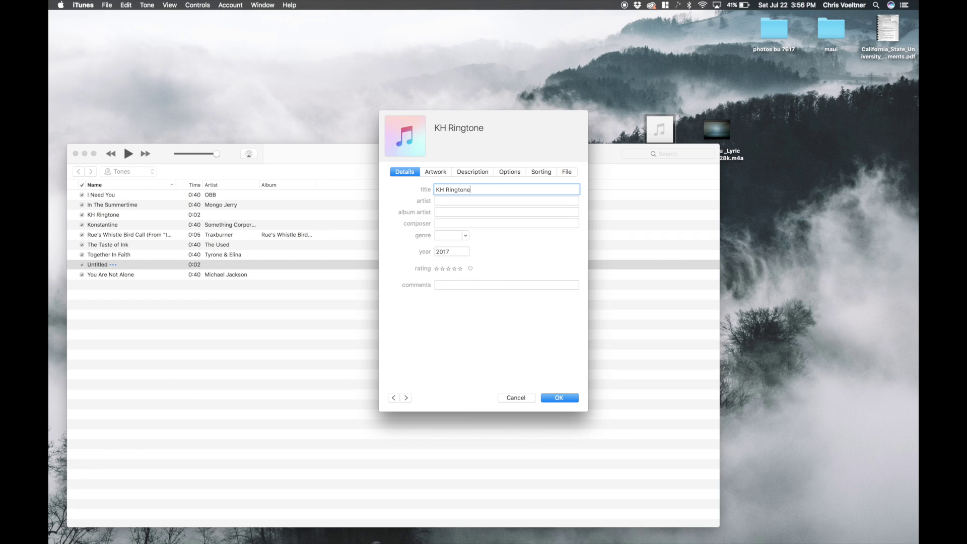
{"action": "key", "text": "Return"}
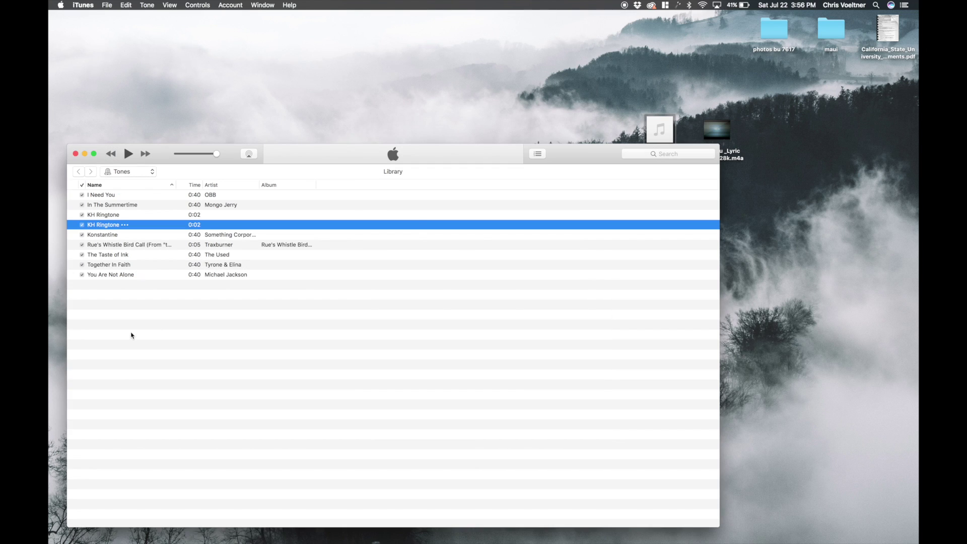
{"action": "double_click", "coordinate": [101, 227]}
Sync the iPhone 7 Plus, view its Tones settings and on-device tones, then close iTunes.
{"action": "left_click", "coordinate": [166, 171]}
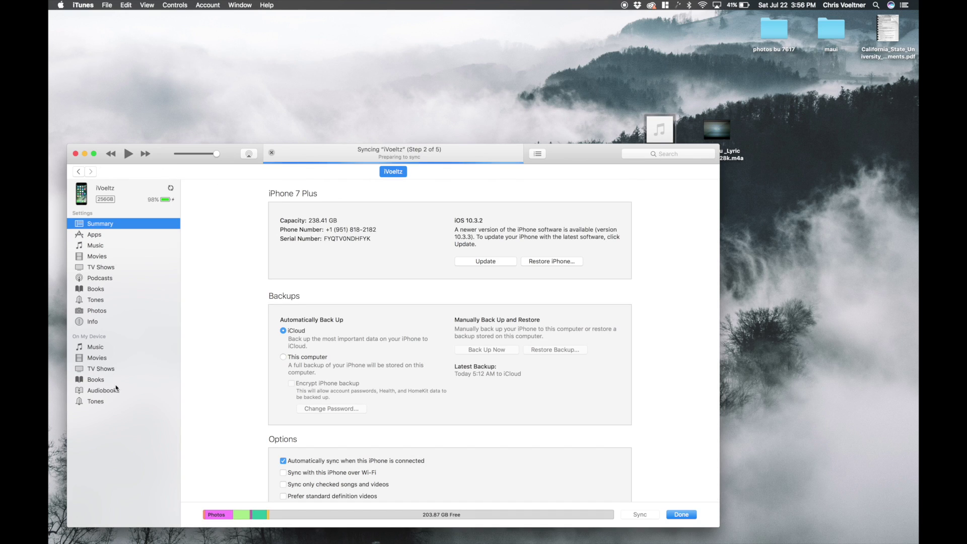
{"action": "left_click", "coordinate": [96, 300]}
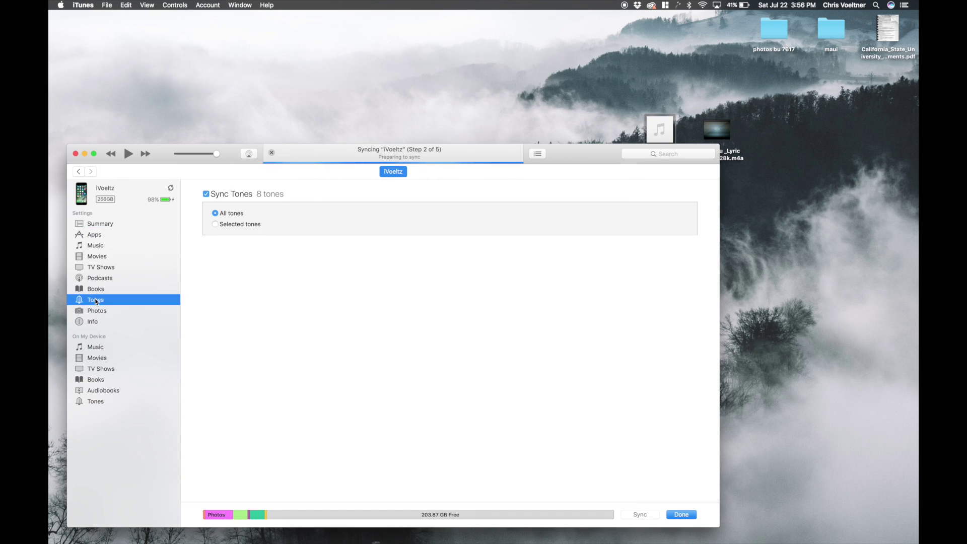
{"action": "left_click", "coordinate": [96, 401]}
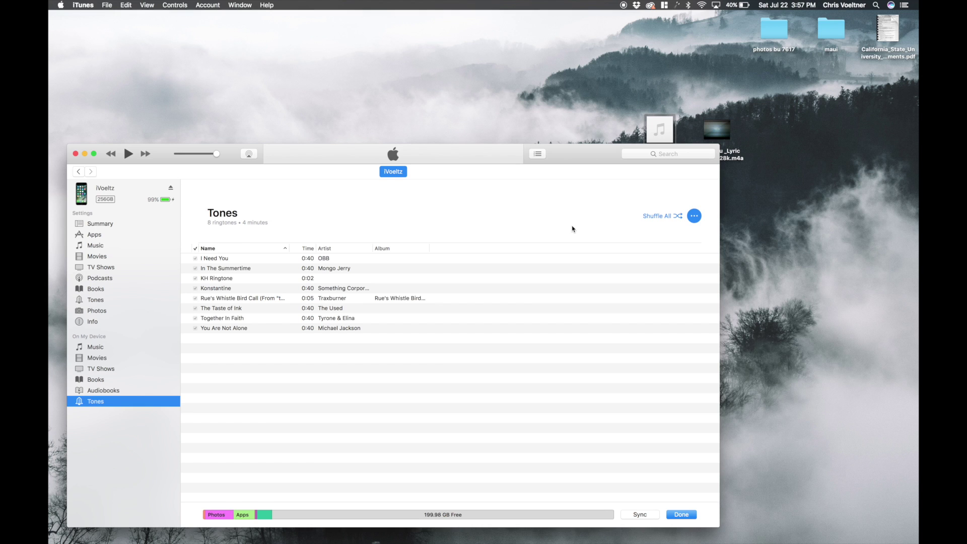
{"action": "key", "text": "super+q"}
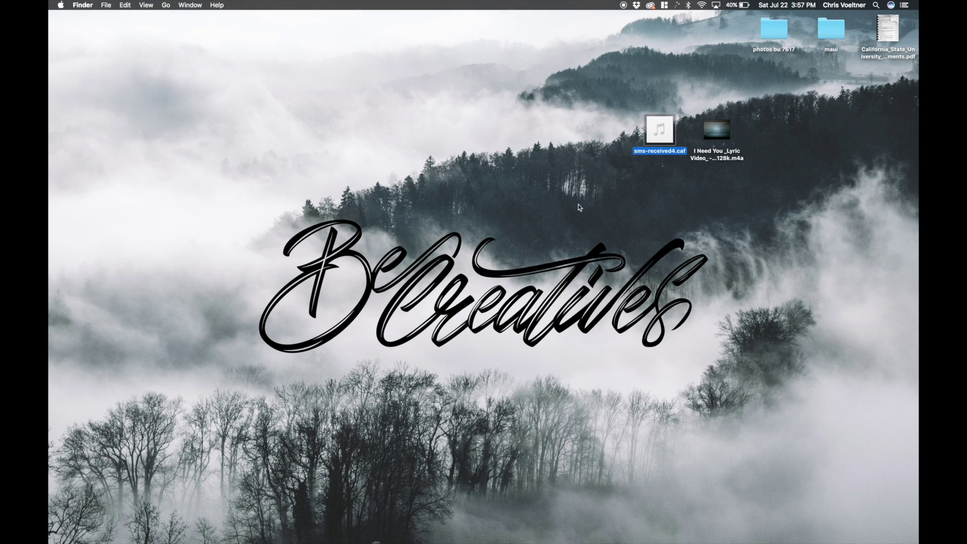
{"action": "left_click", "coordinate": [590, 155]}
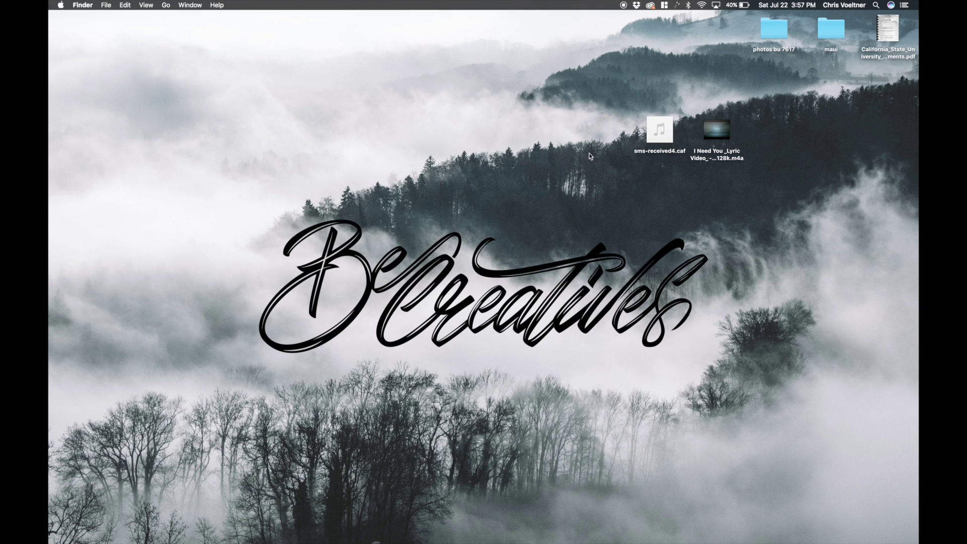